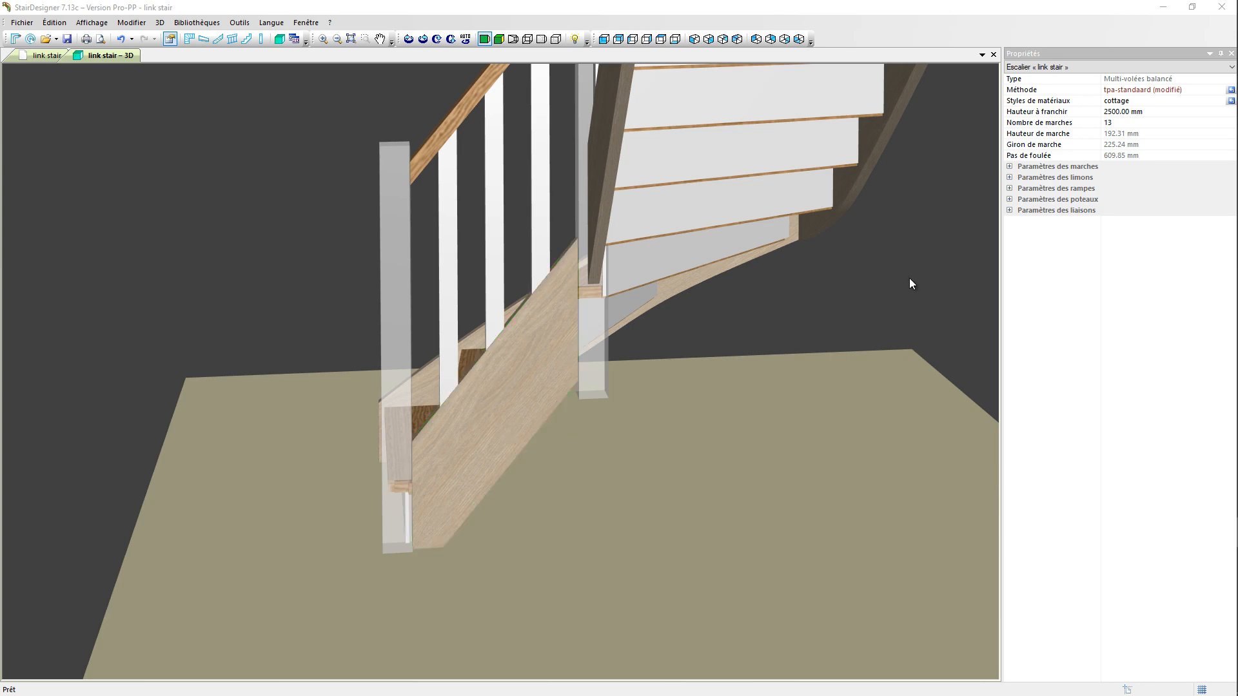
Set the penetration of the staircase's post-to-stringer connections (Liaisons poteau/limon) to 15 mm.
click(1009, 211)
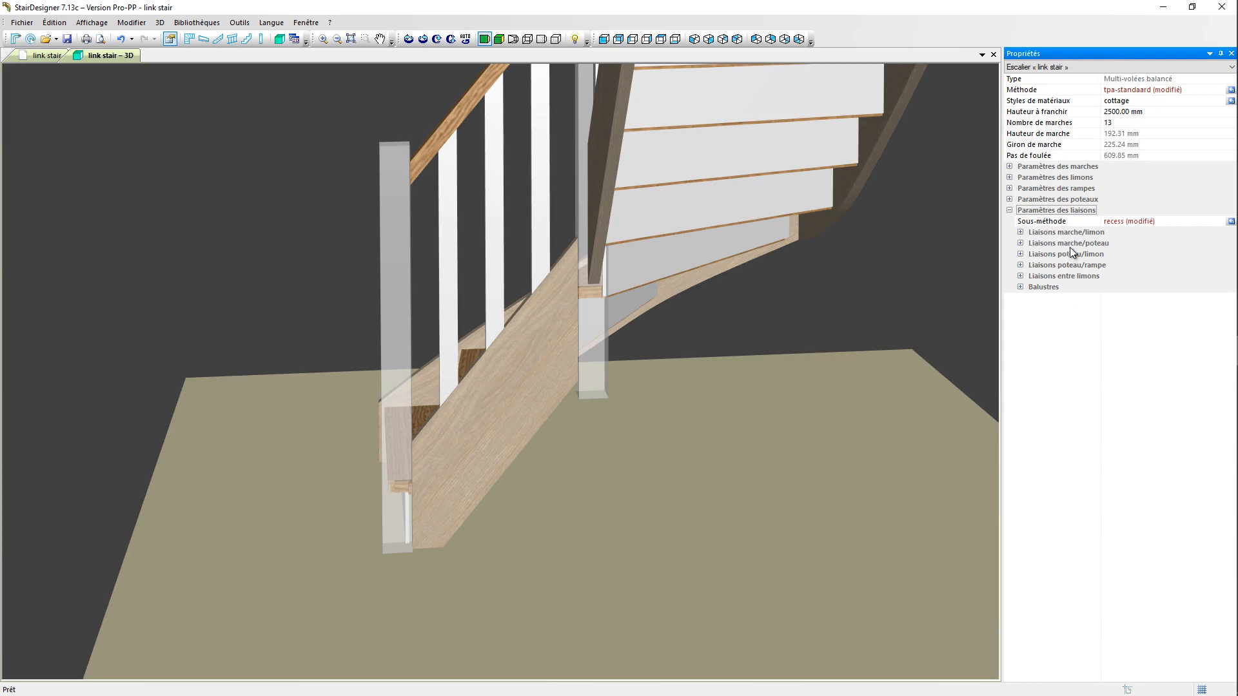
click(1020, 255)
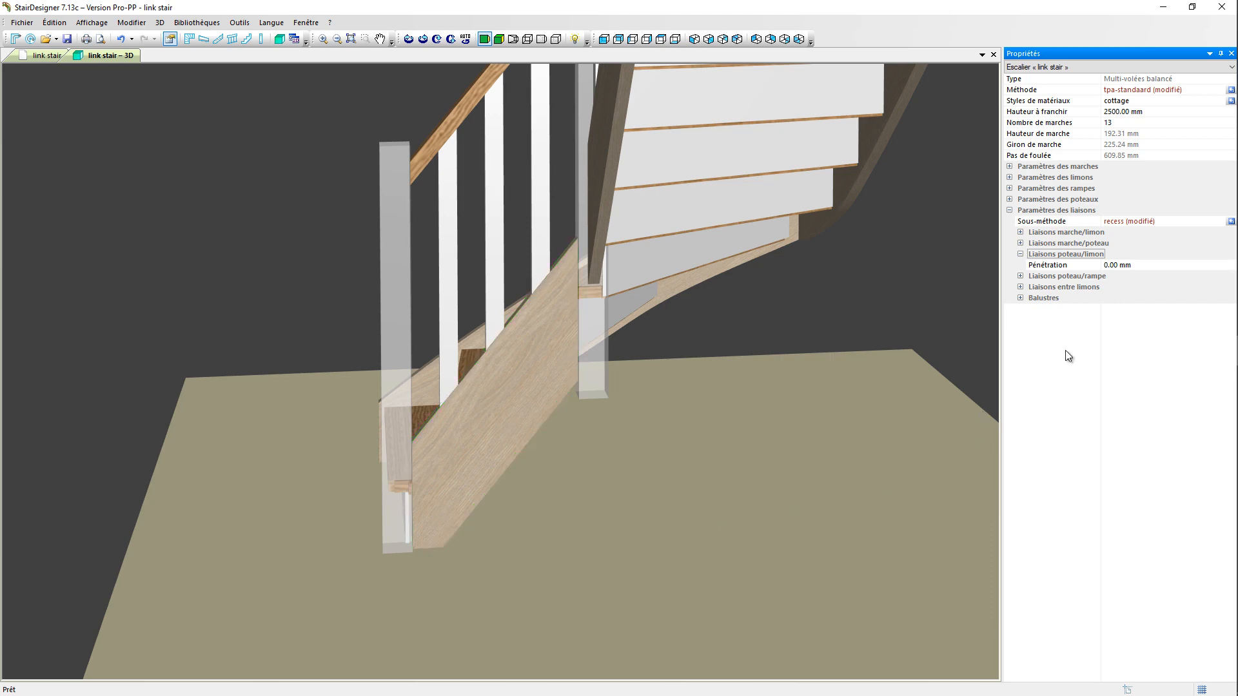
click(1156, 267)
click(1044, 260)
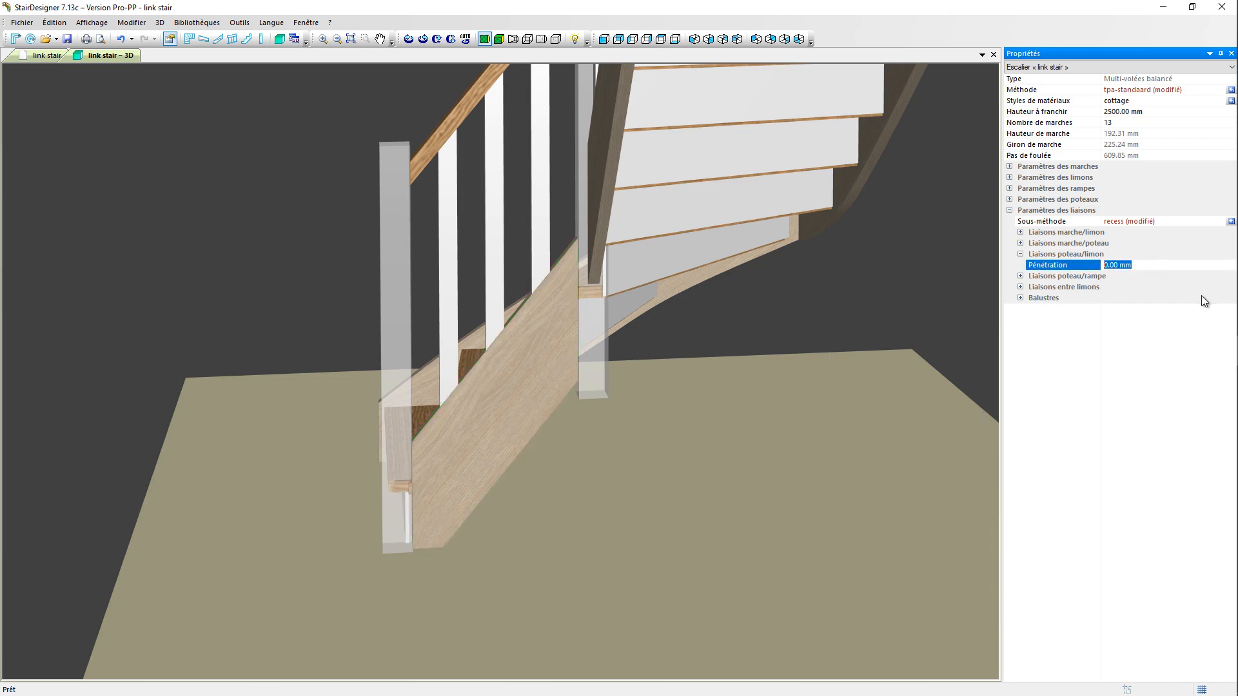
text(15)
key(Return)
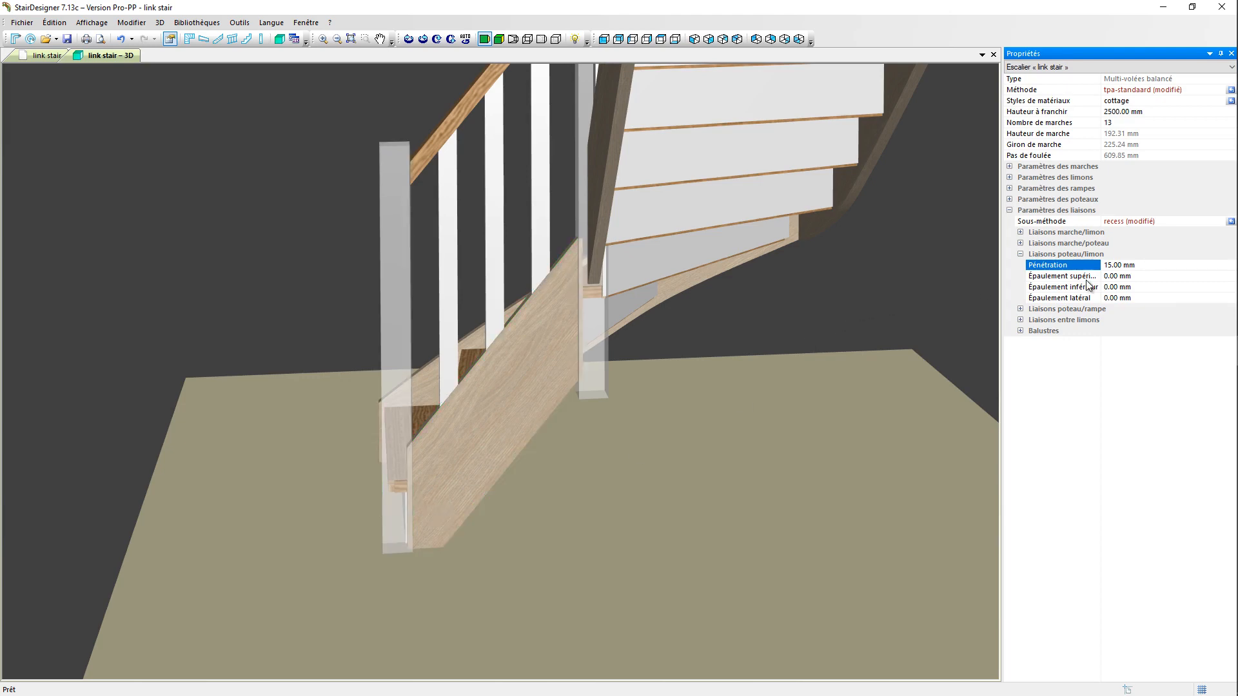
Set the upper and lower shoulders of the post-to-stringer connections to 25 mm each.
click(1148, 275)
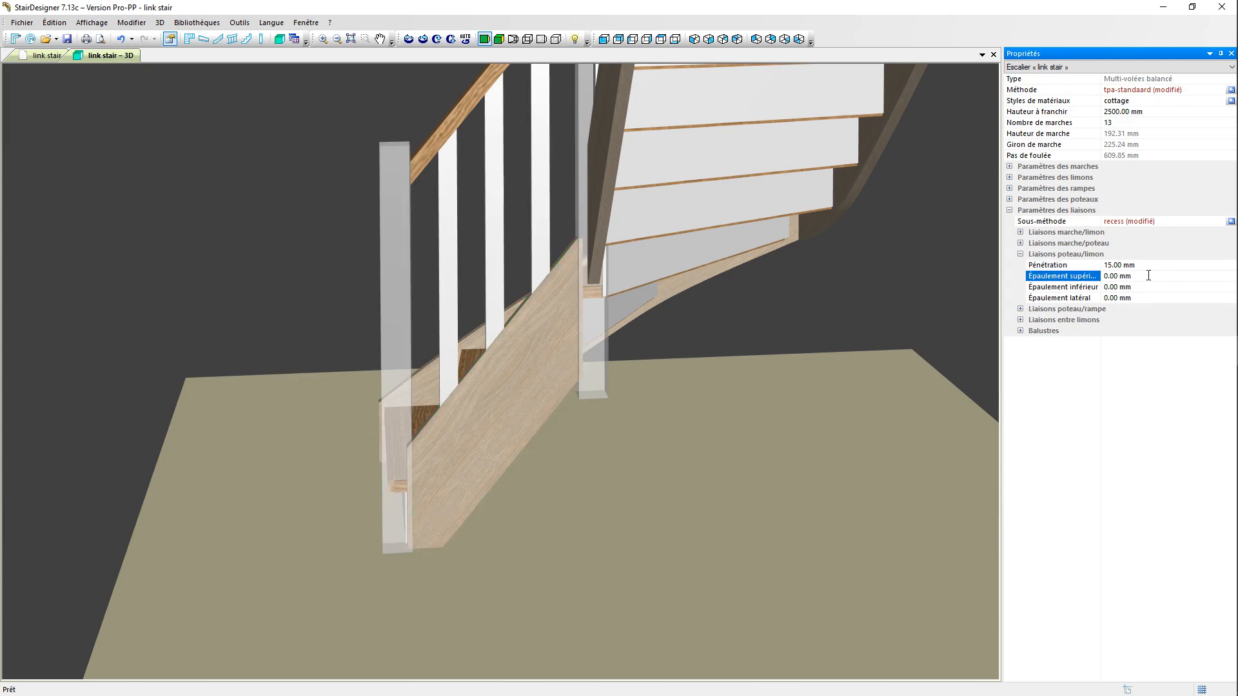
click(1116, 276)
text(25)
key(Tab)
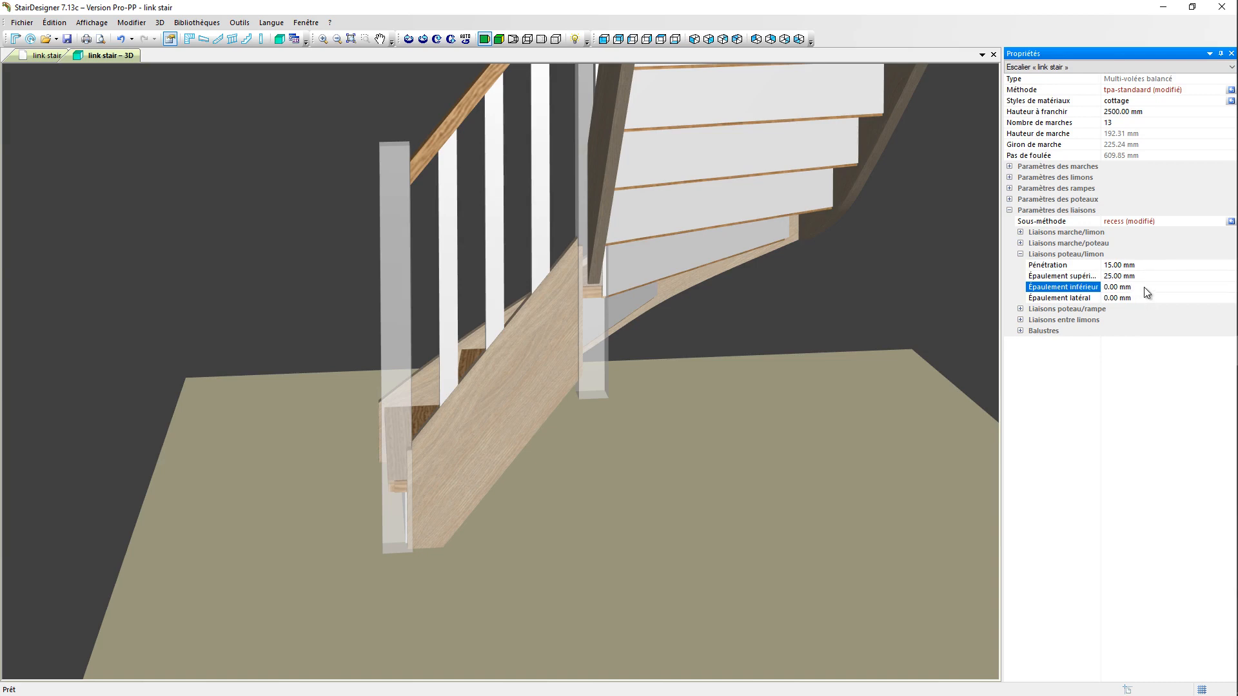
click(1089, 284)
text(25)
click(1160, 278)
Set the lateral shoulder (Épaulement latéral) of the post-to-stringer connections to 10 mm.
click(651, 501)
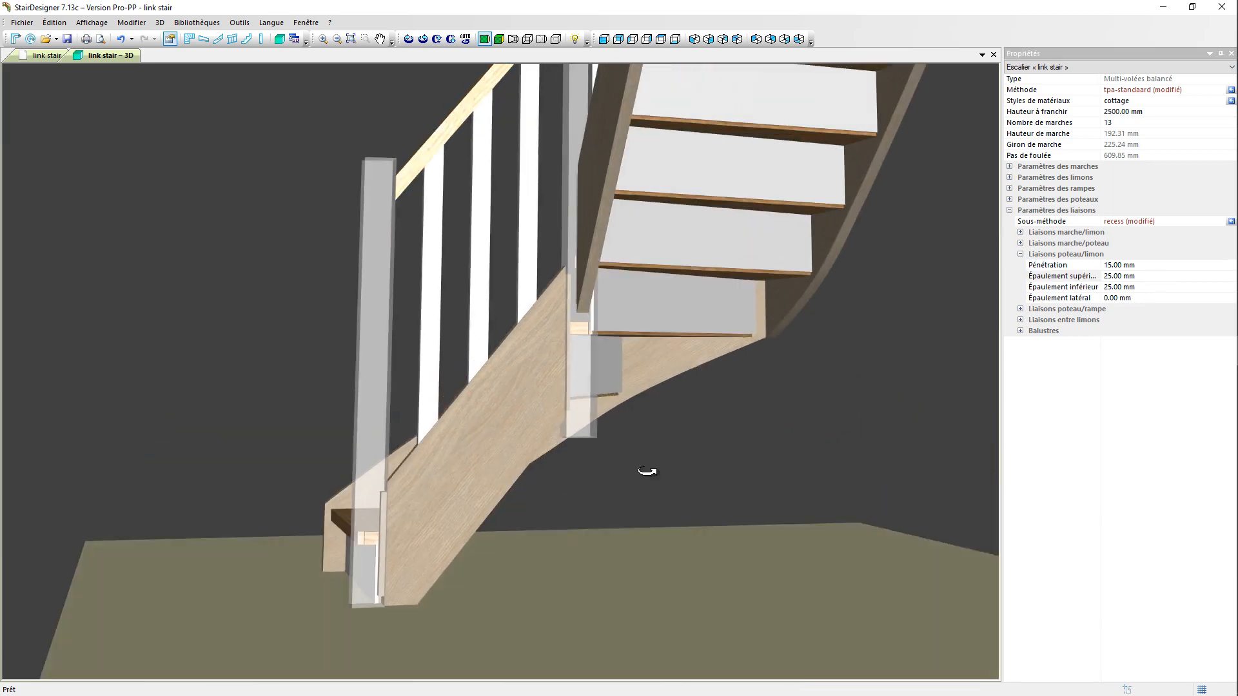
scroll(428, 590, up, 5)
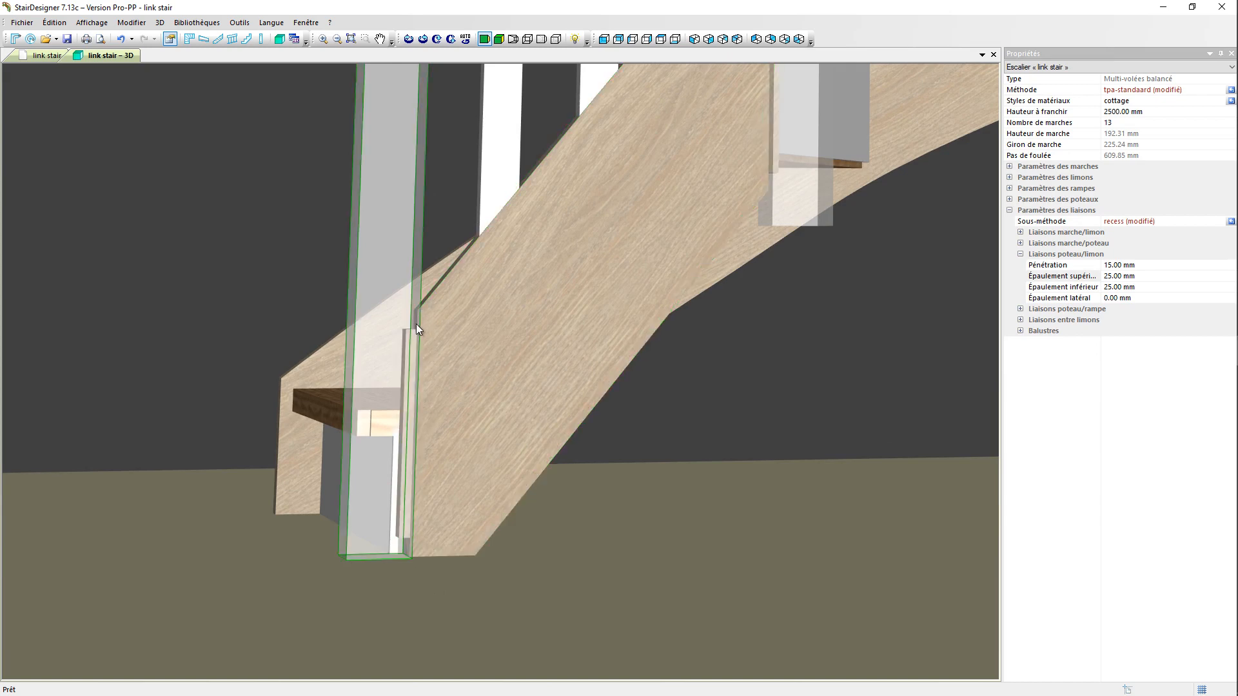
scroll(485, 456, down, 3)
scroll(485, 457, down, 2)
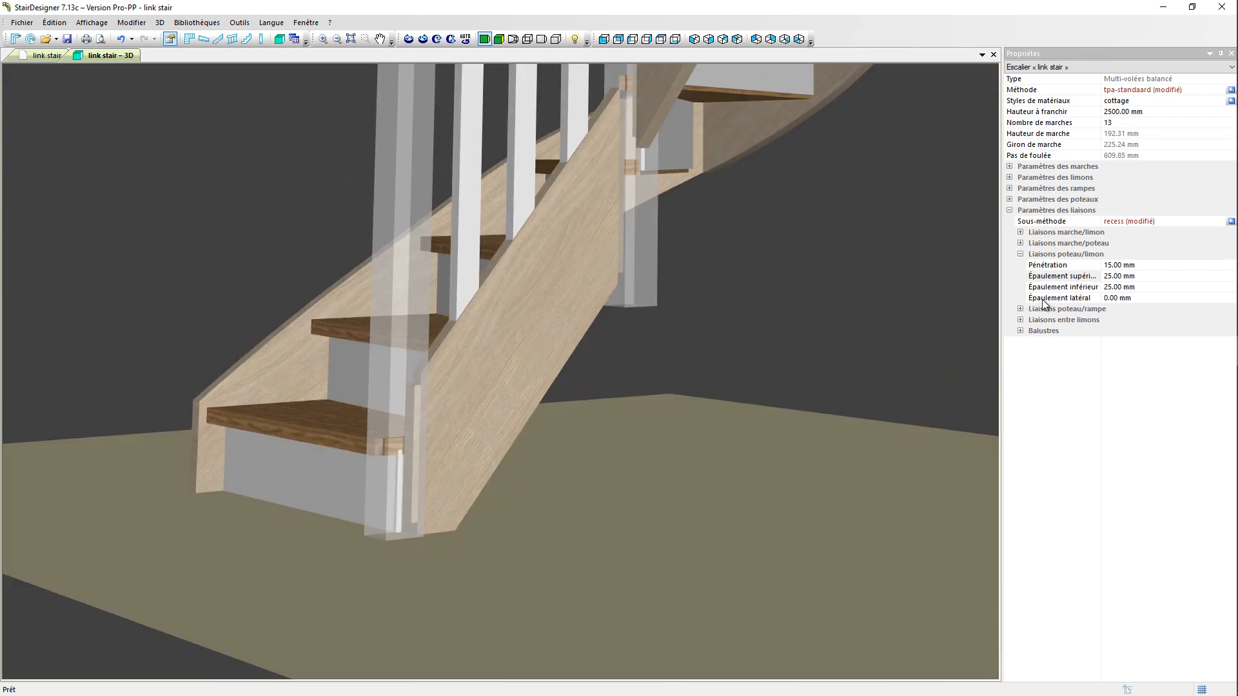
click(1154, 299)
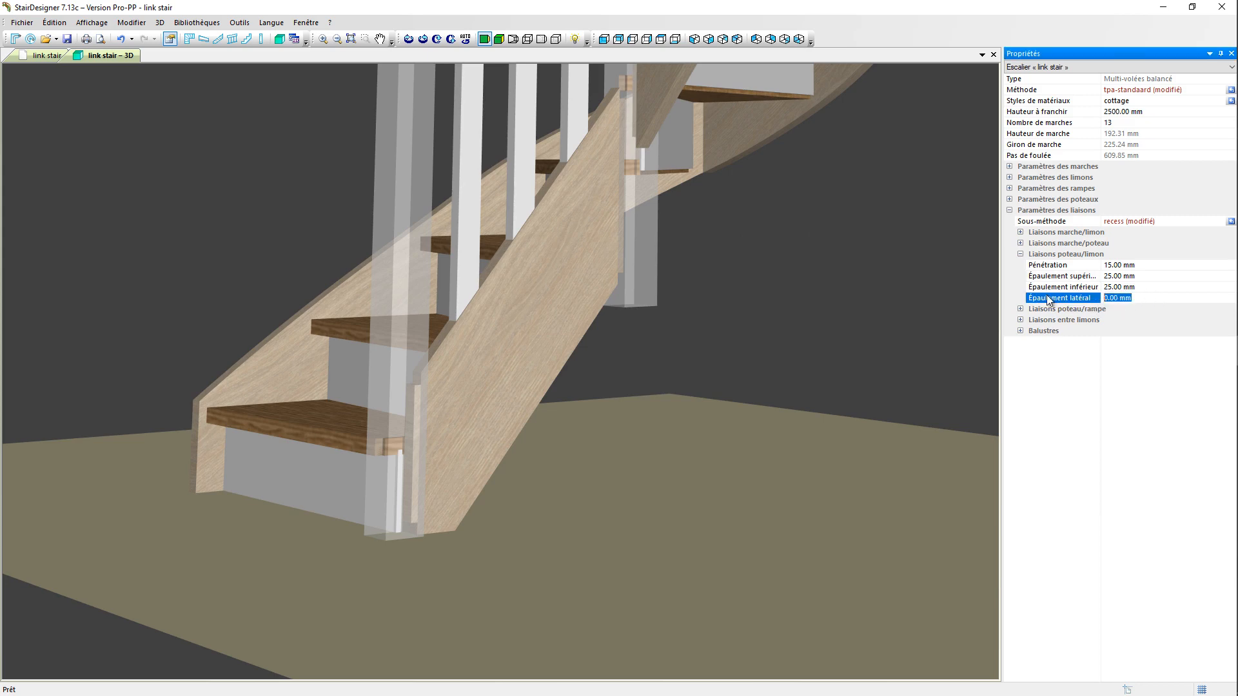
text(10)
key(Return)
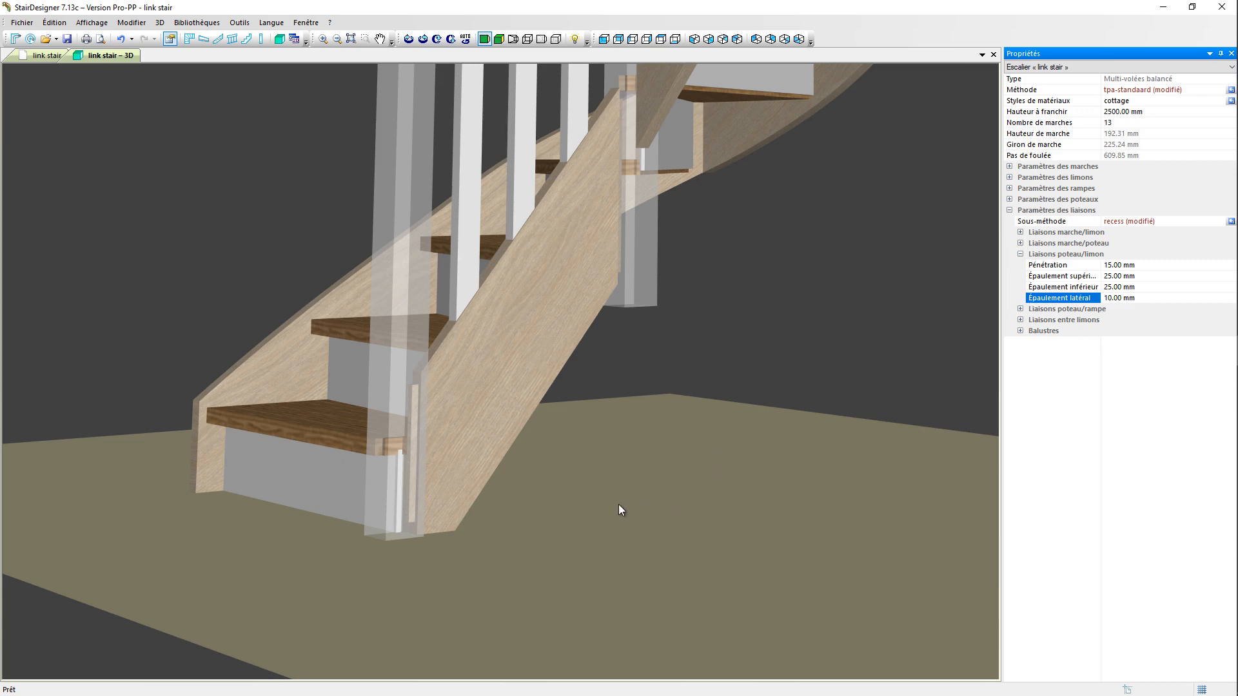
Examine the post-to-stringer joints in 3D at the starting post, the upper post and the corner post.
drag(618, 506, 724, 351)
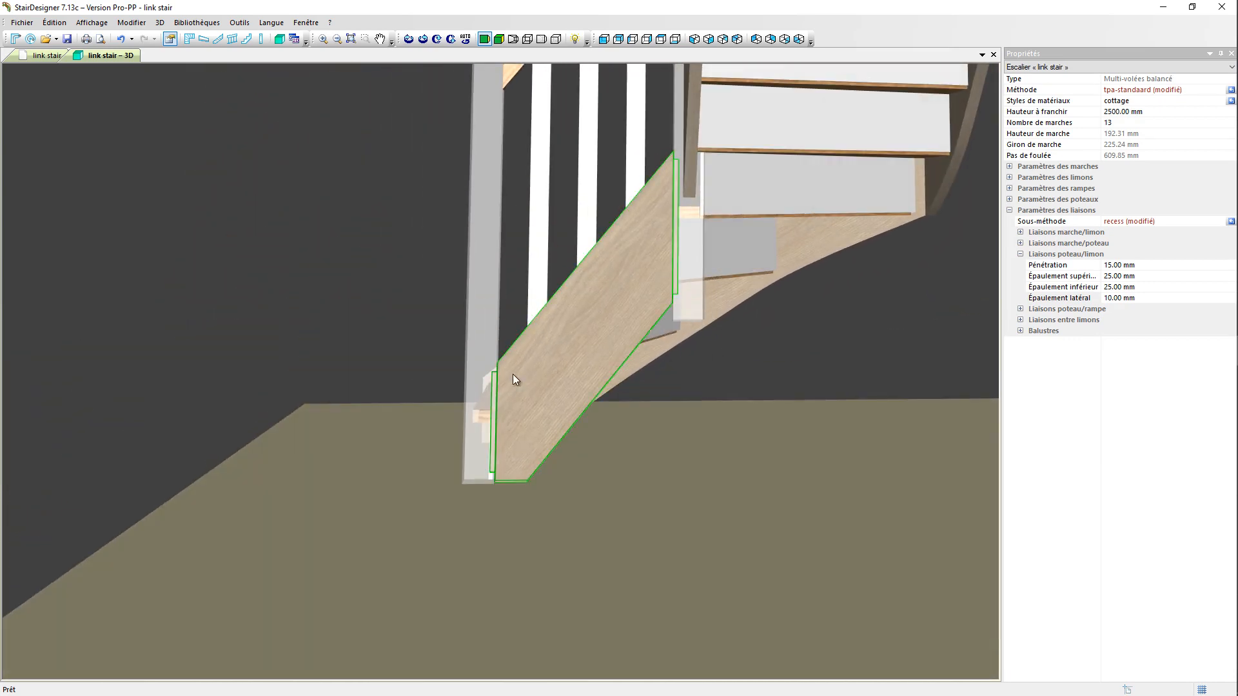
scroll(517, 423, down, 5)
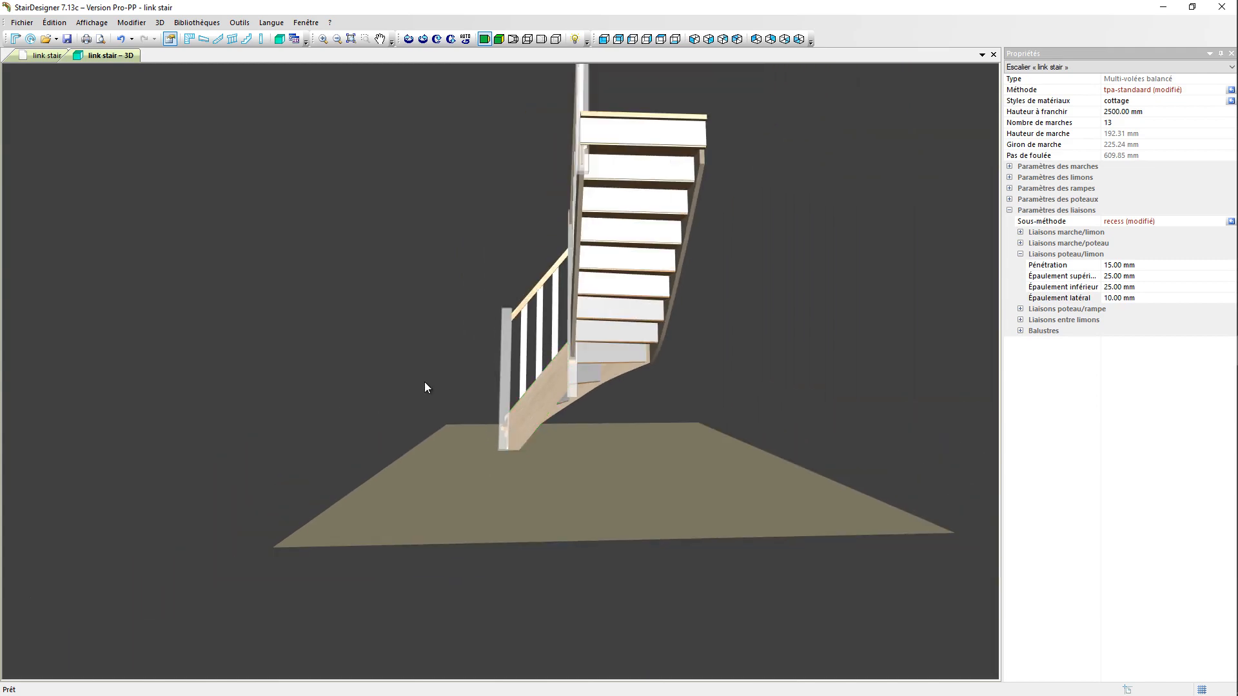
drag(424, 387, 735, 404)
scroll(747, 120, up, 5)
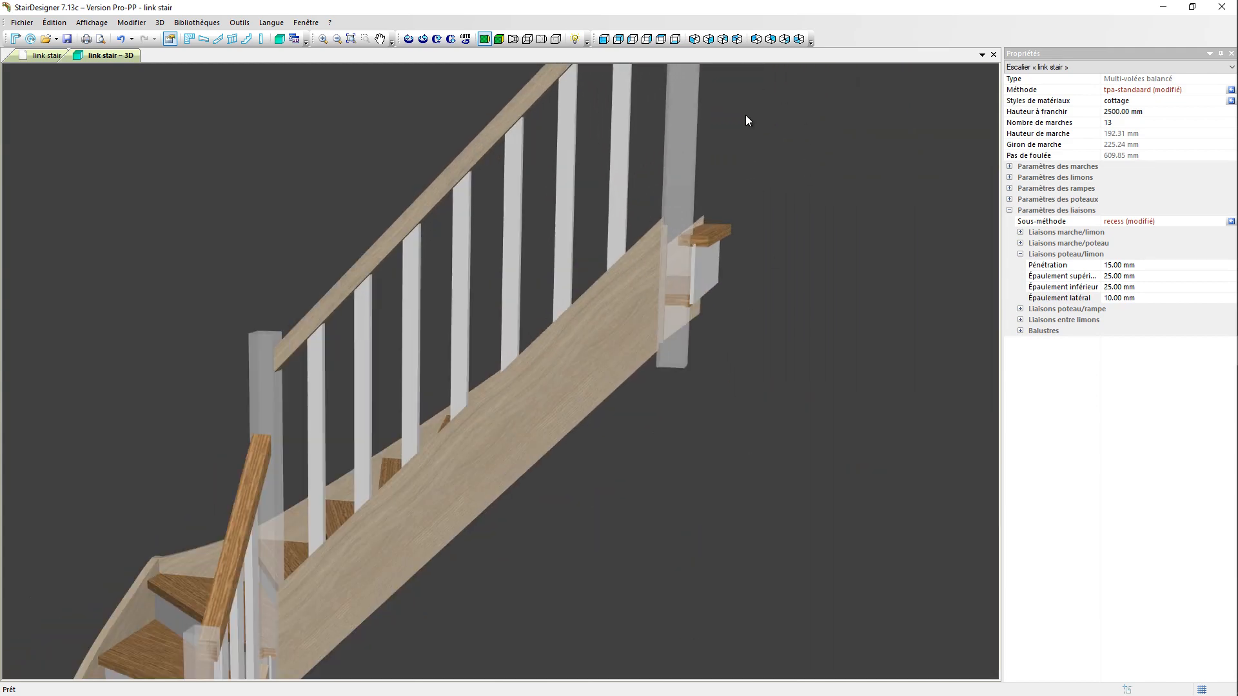
scroll(670, 284, up, 3)
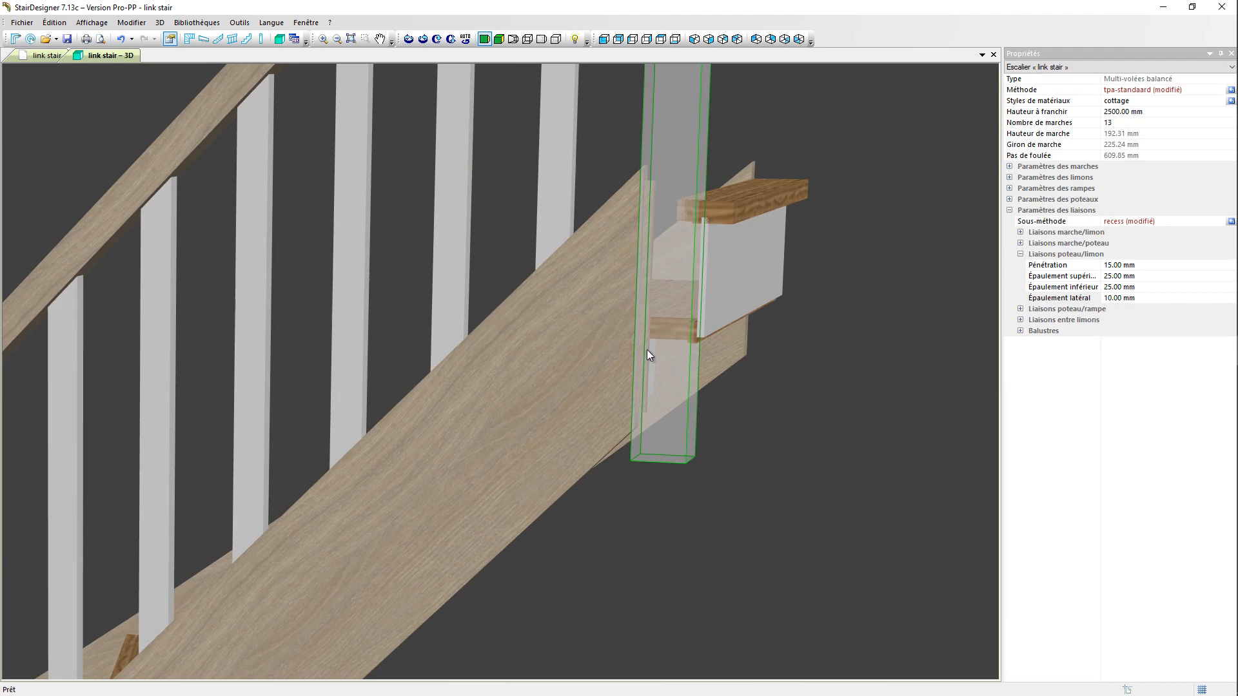
scroll(648, 350, down, 5)
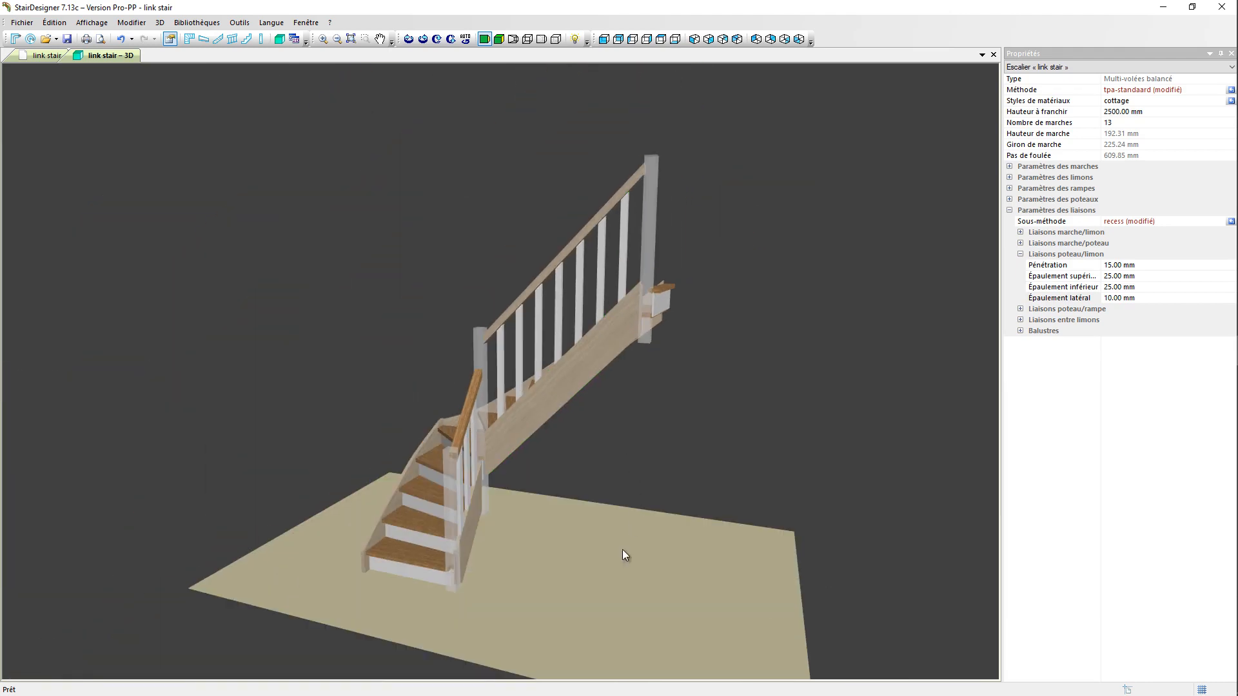
drag(622, 550, 419, 561)
scroll(462, 566, up, 5)
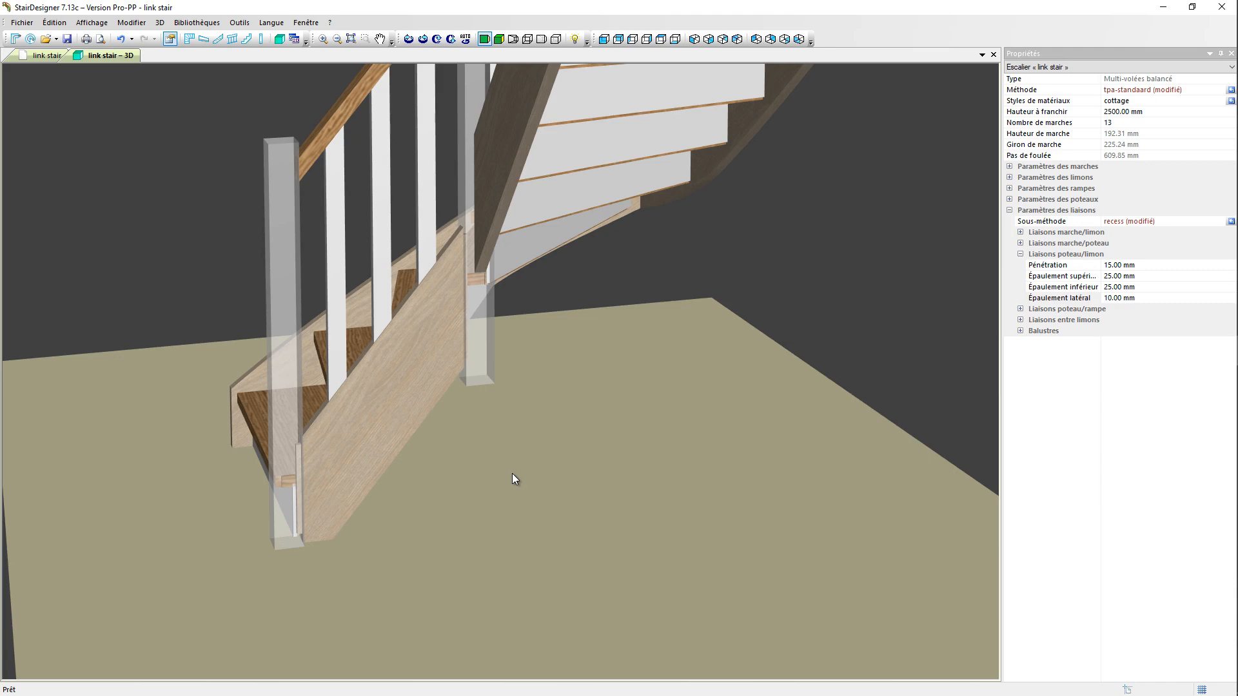
scroll(512, 473, down, 4)
drag(495, 486, 417, 483)
scroll(506, 426, up, 3)
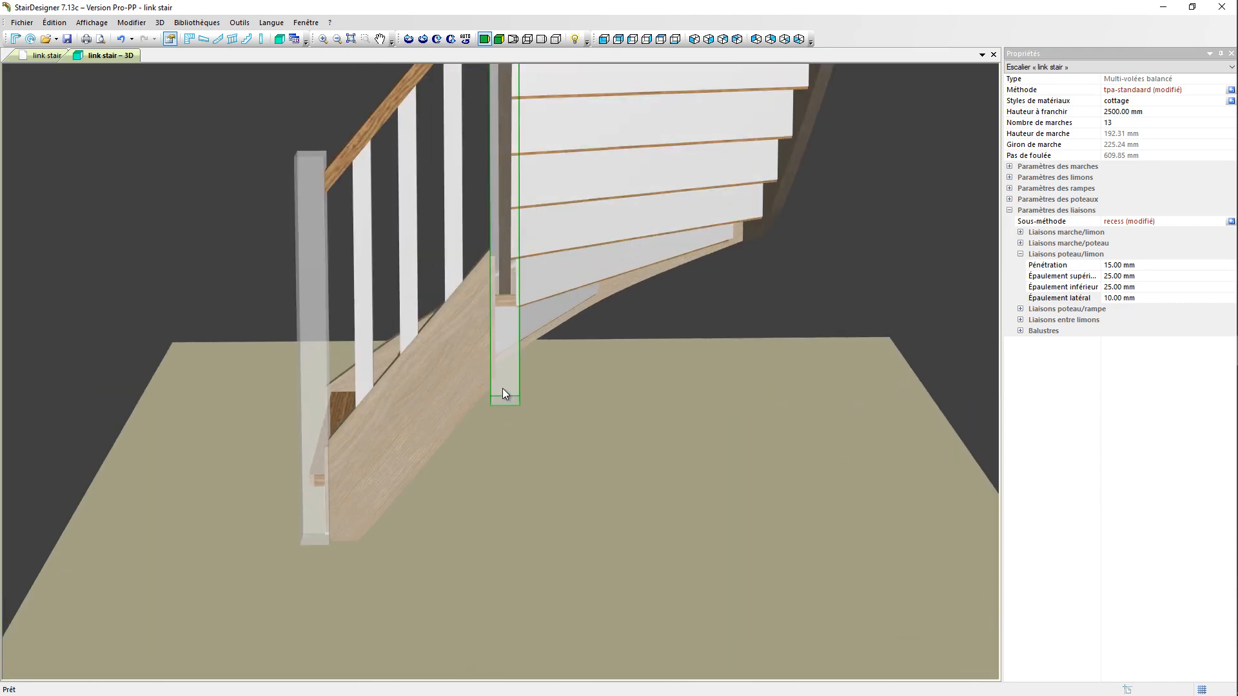
For the corner post between flights 1 and 2, set the upper shoulder of its Limon droit nº 1 connection to 0 mm.
click(503, 391)
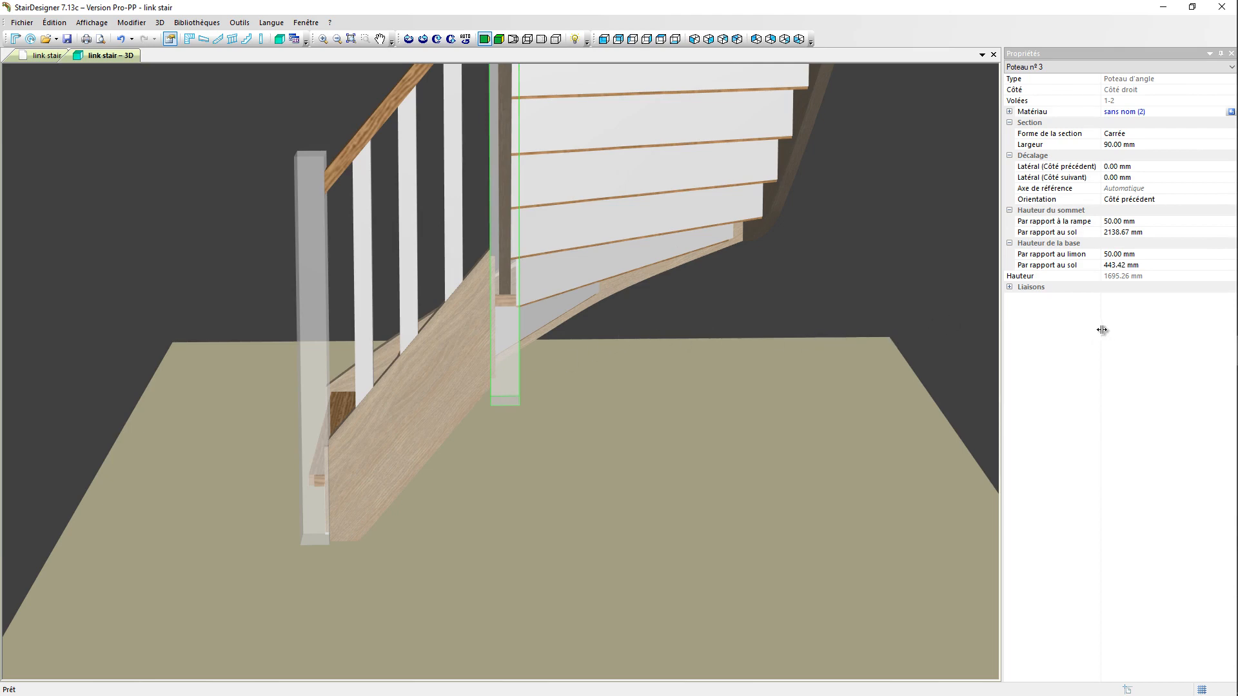
click(1010, 287)
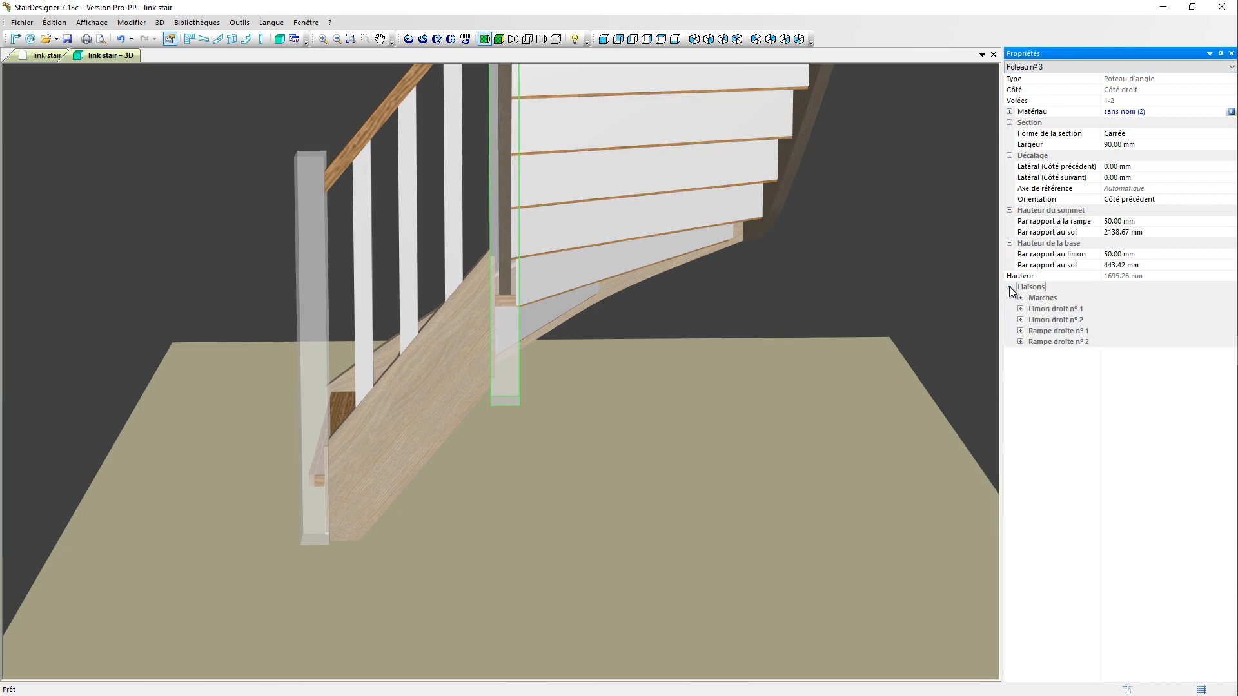
click(466, 401)
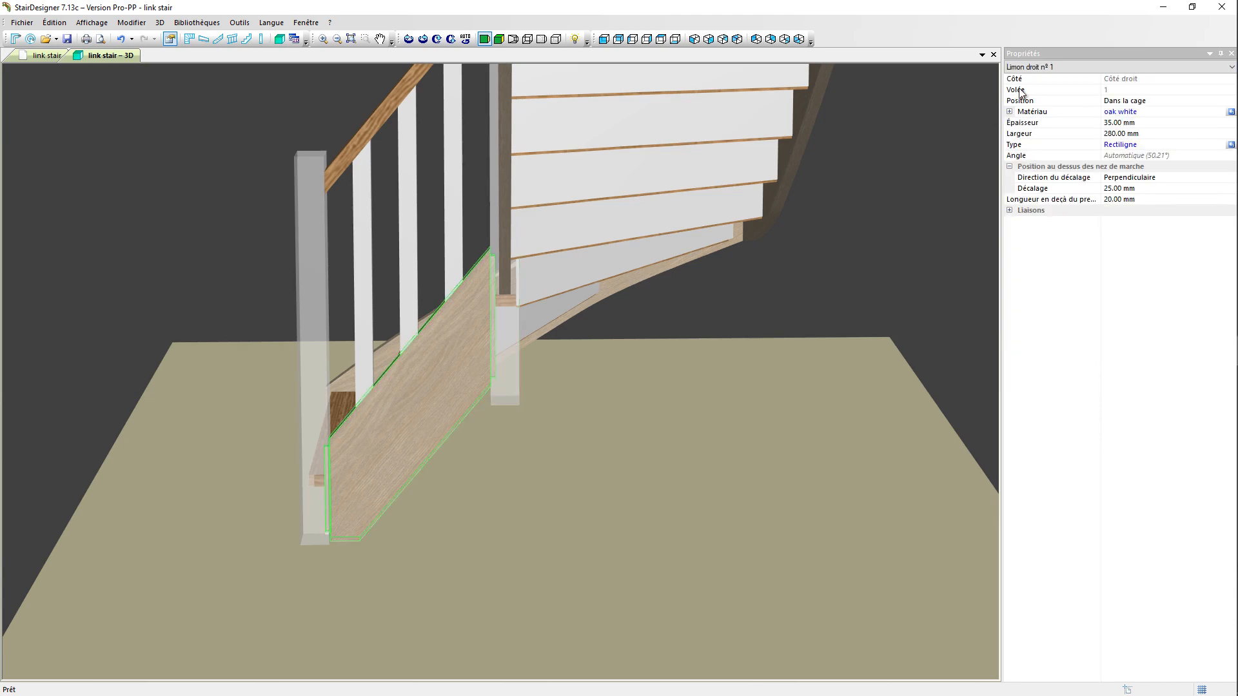
click(509, 366)
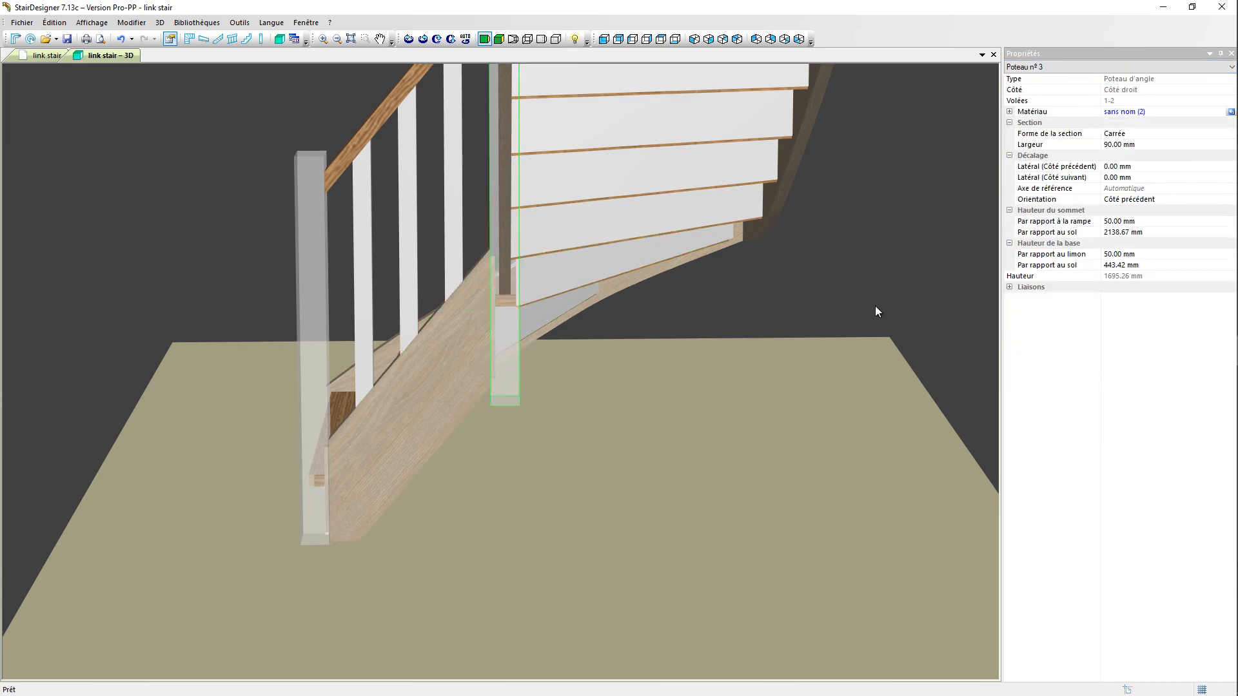
click(1010, 288)
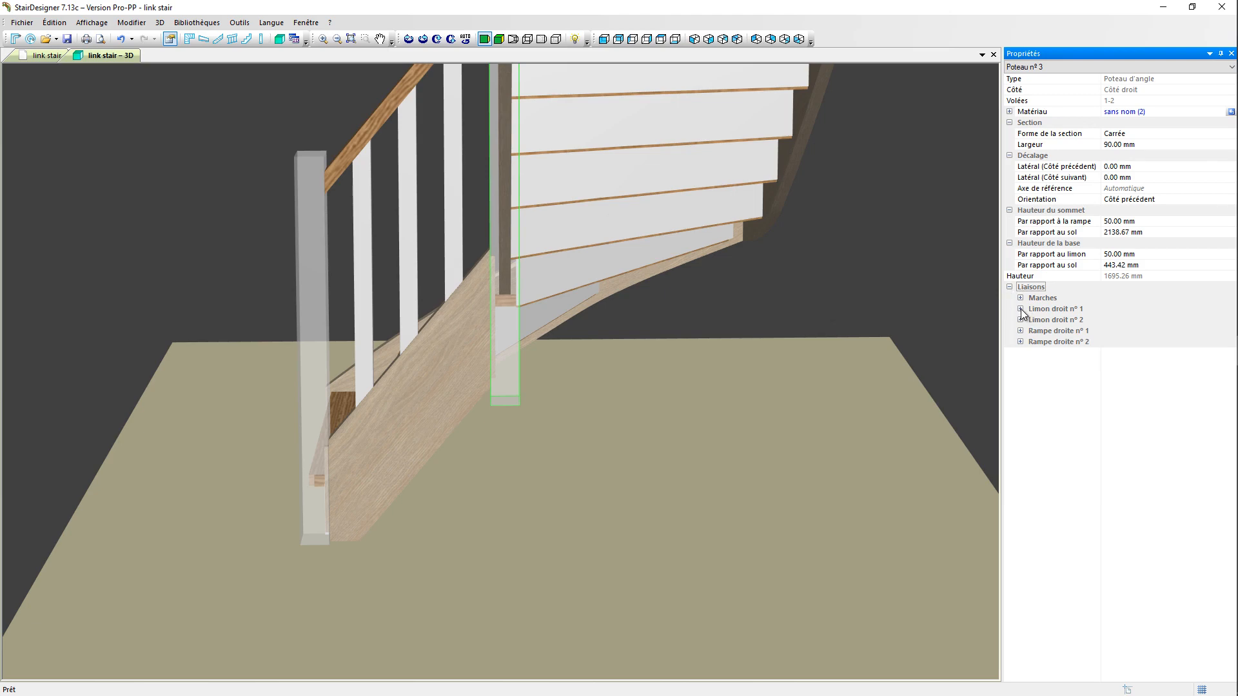
click(1021, 309)
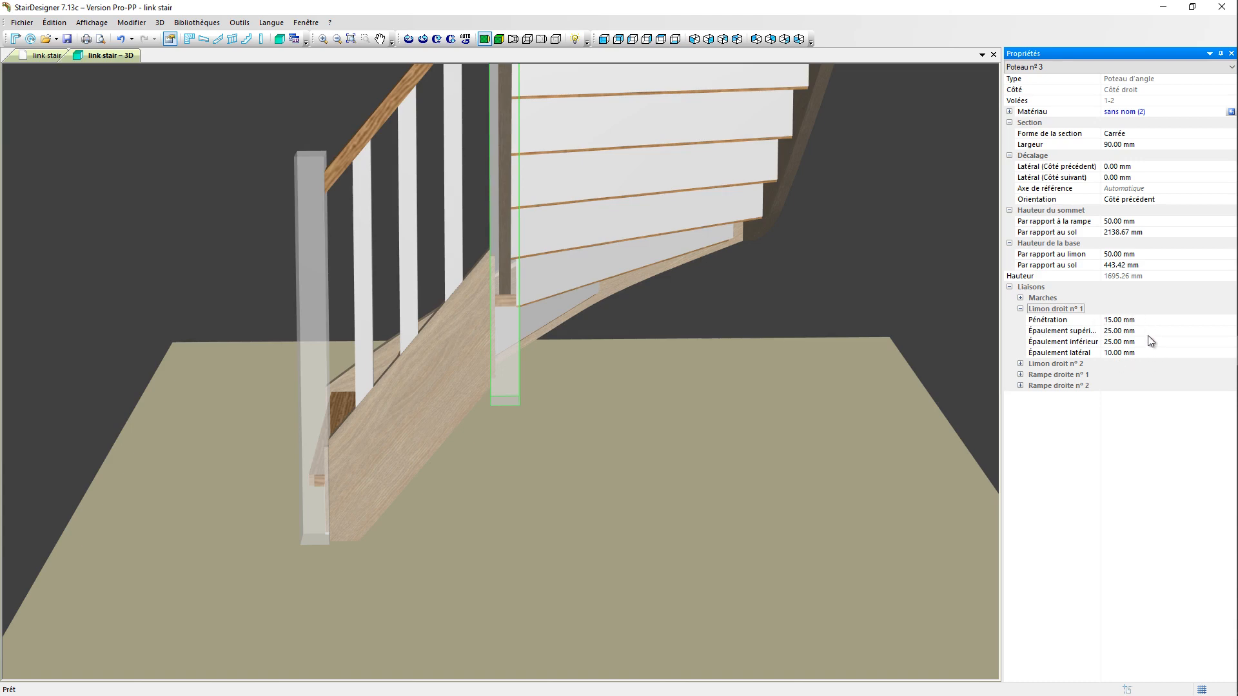
click(1143, 319)
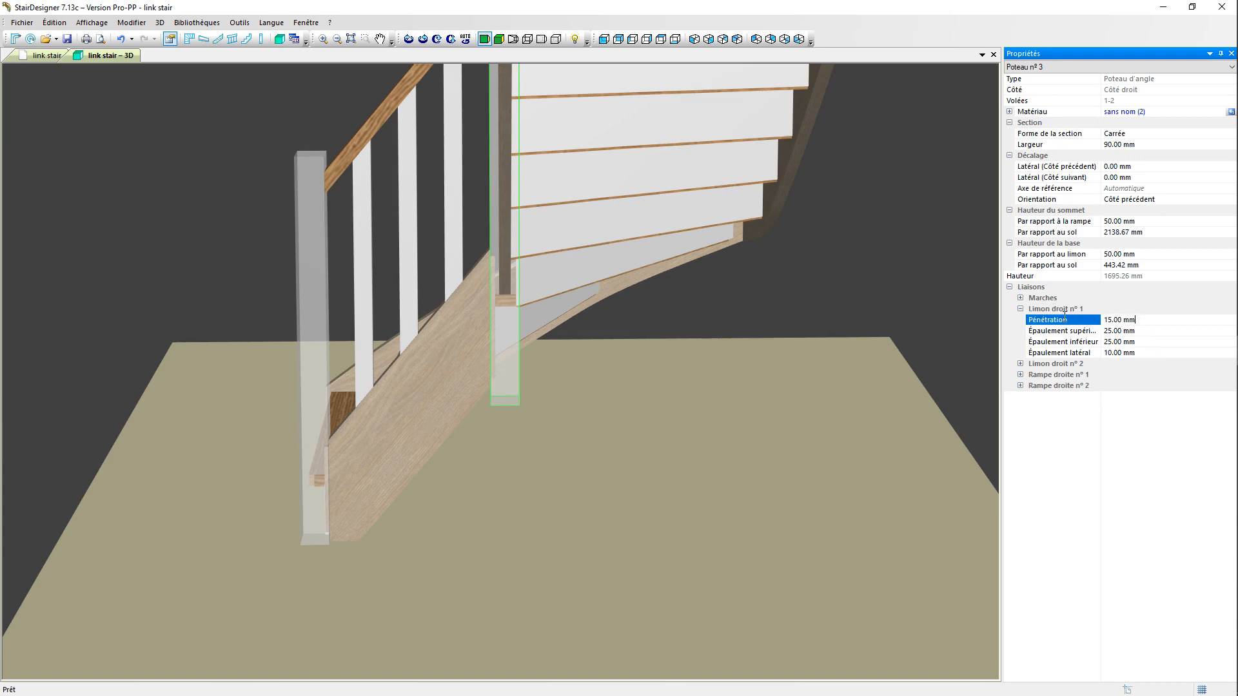
drag(1066, 315, 1070, 315)
drag(1141, 329, 1070, 328)
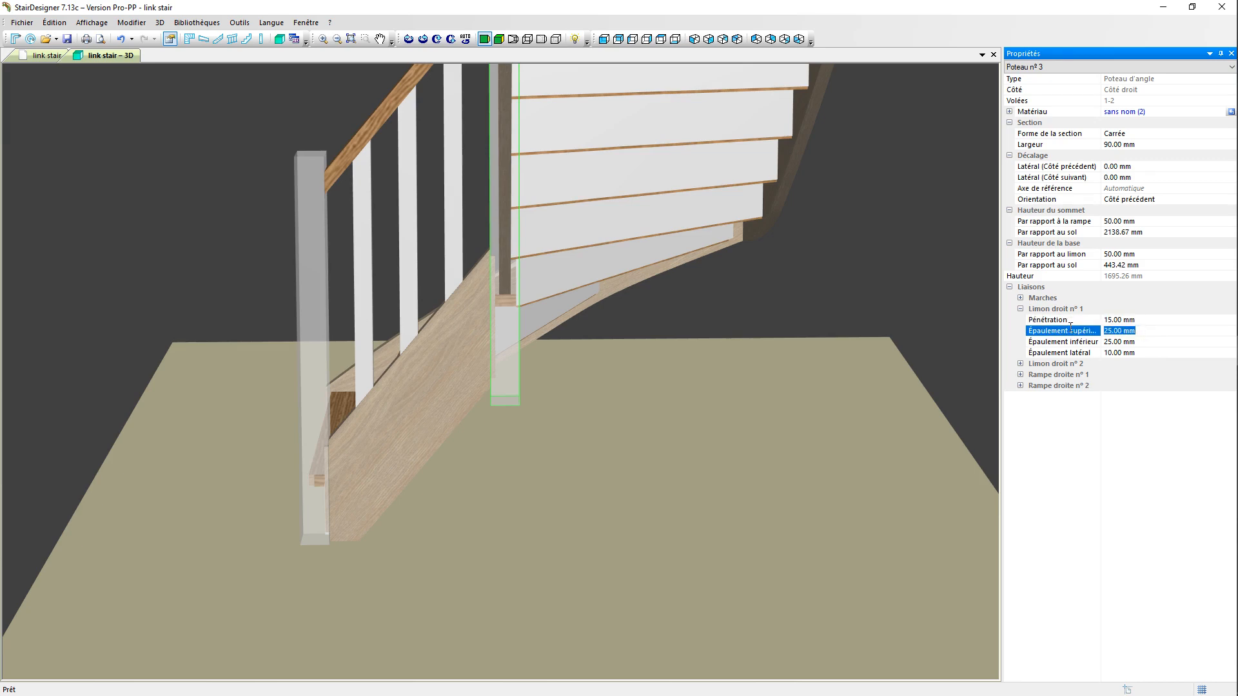
text(0)
Set the lower and lateral shoulders of the corner post's Limon droit nº 1 connection to 0 mm.
click(1142, 341)
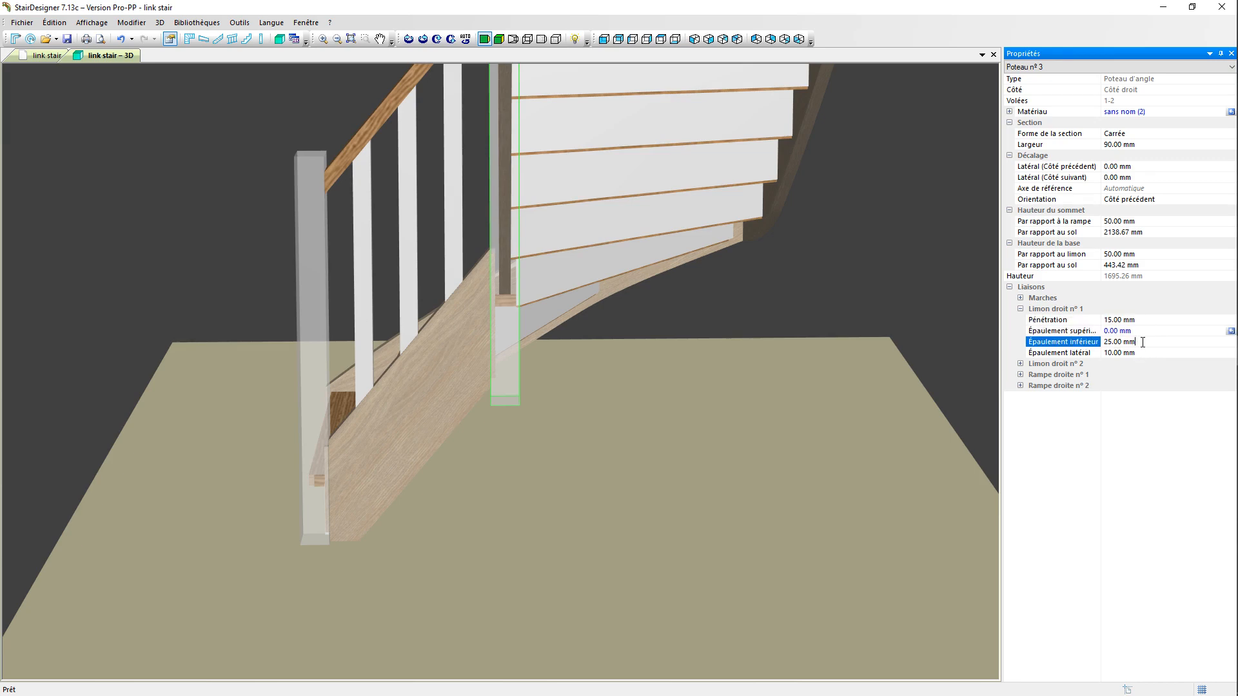
drag(1143, 342, 1077, 354)
text(0)
click(1141, 353)
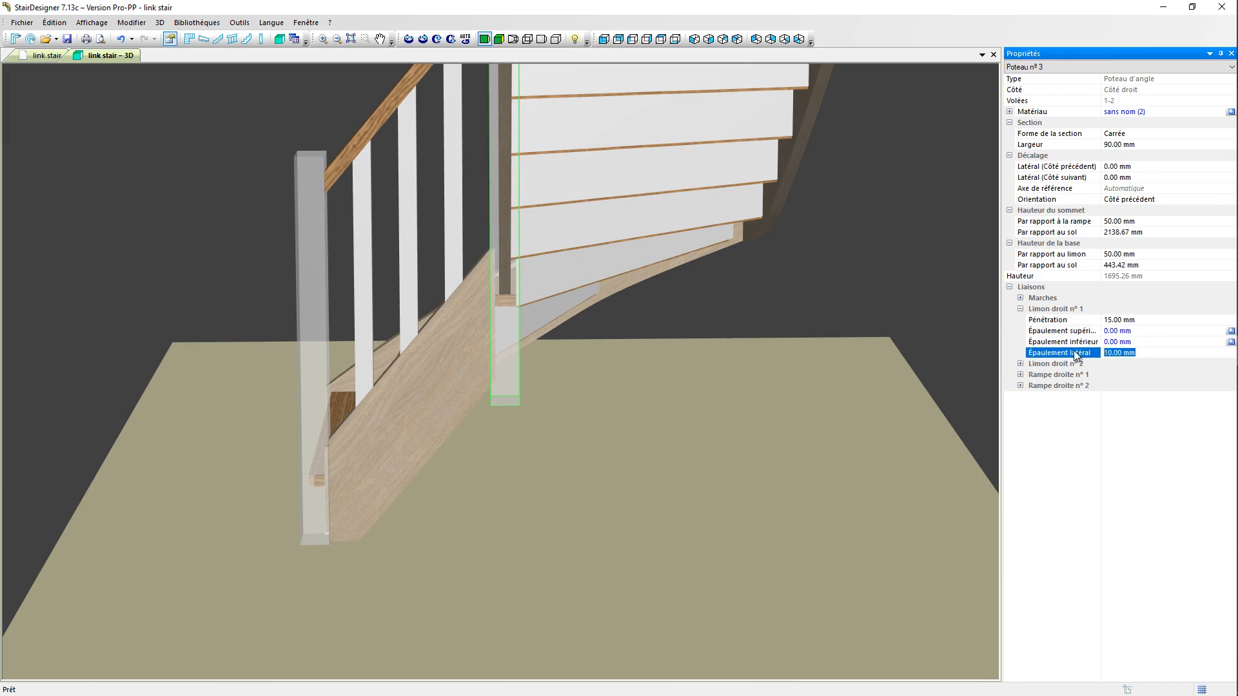
text(0)
click(1143, 342)
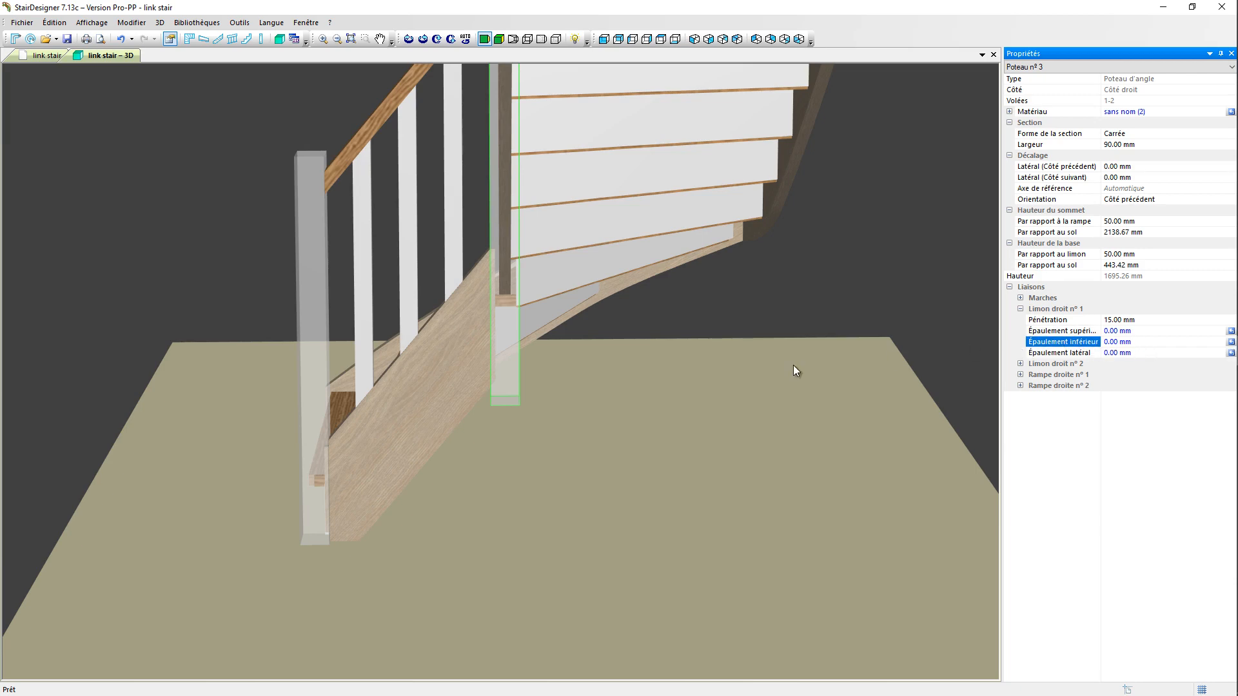
Set the penetration of the corner post's connection with Limon droit nº 1 to 0 mm.
drag(534, 476, 538, 457)
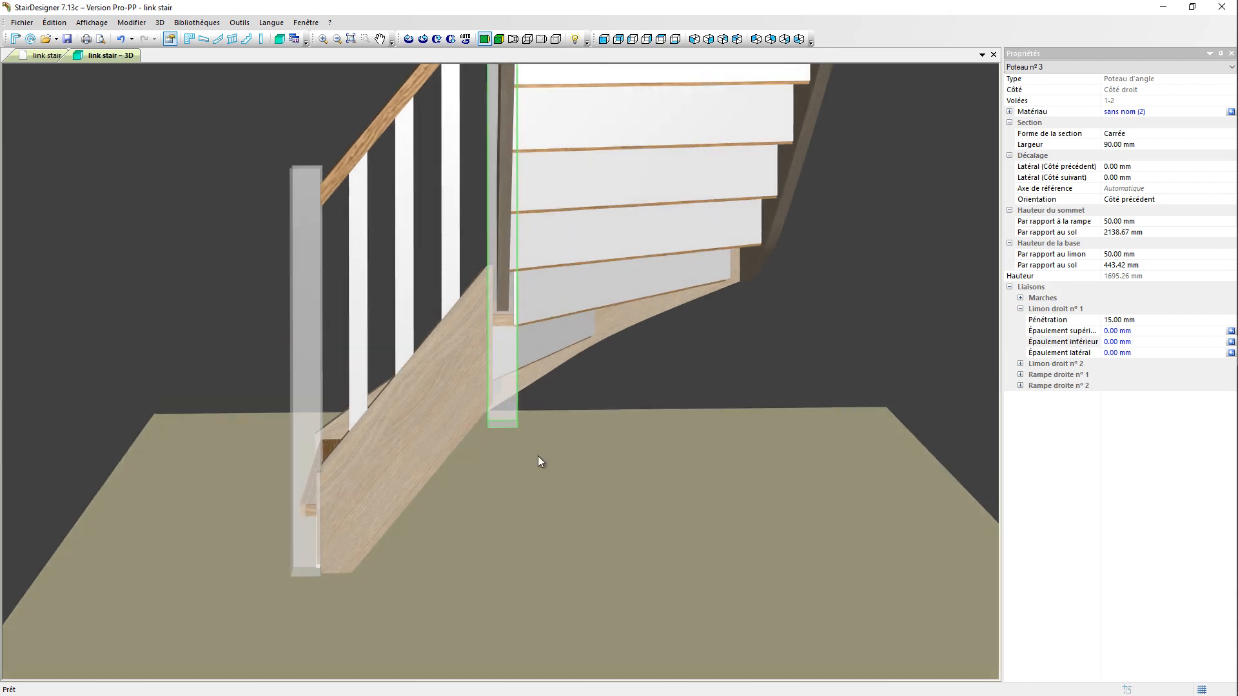
scroll(491, 367, up, 2)
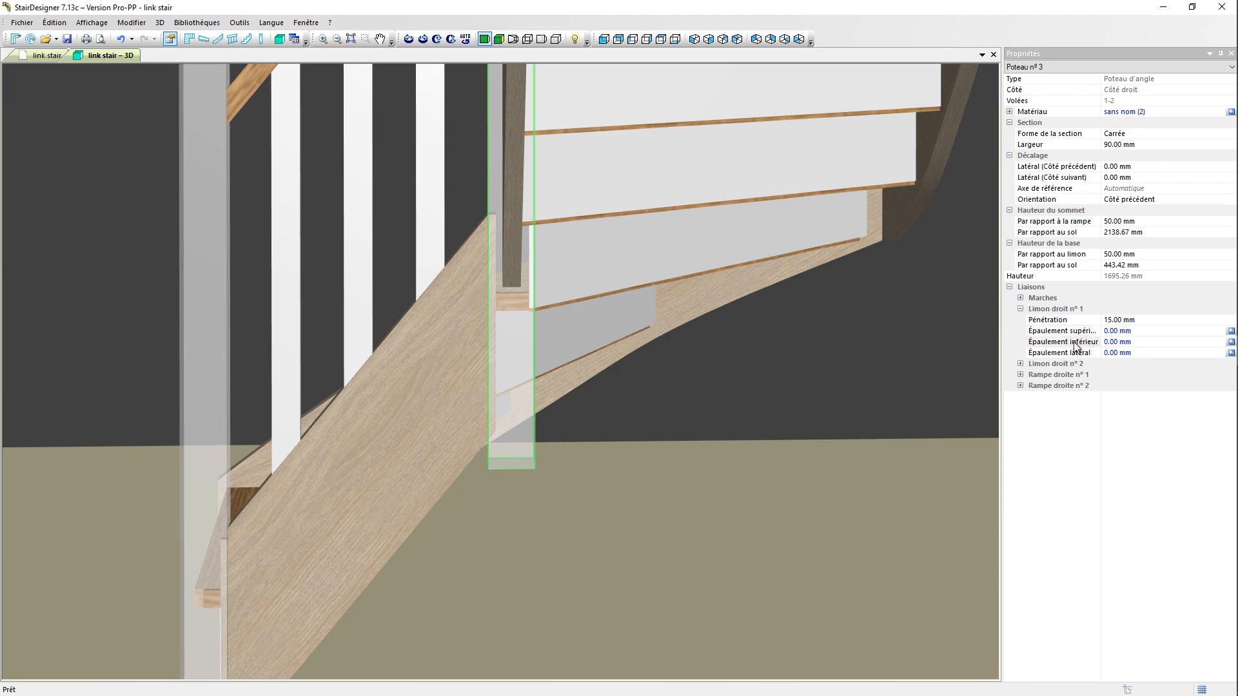
click(1139, 320)
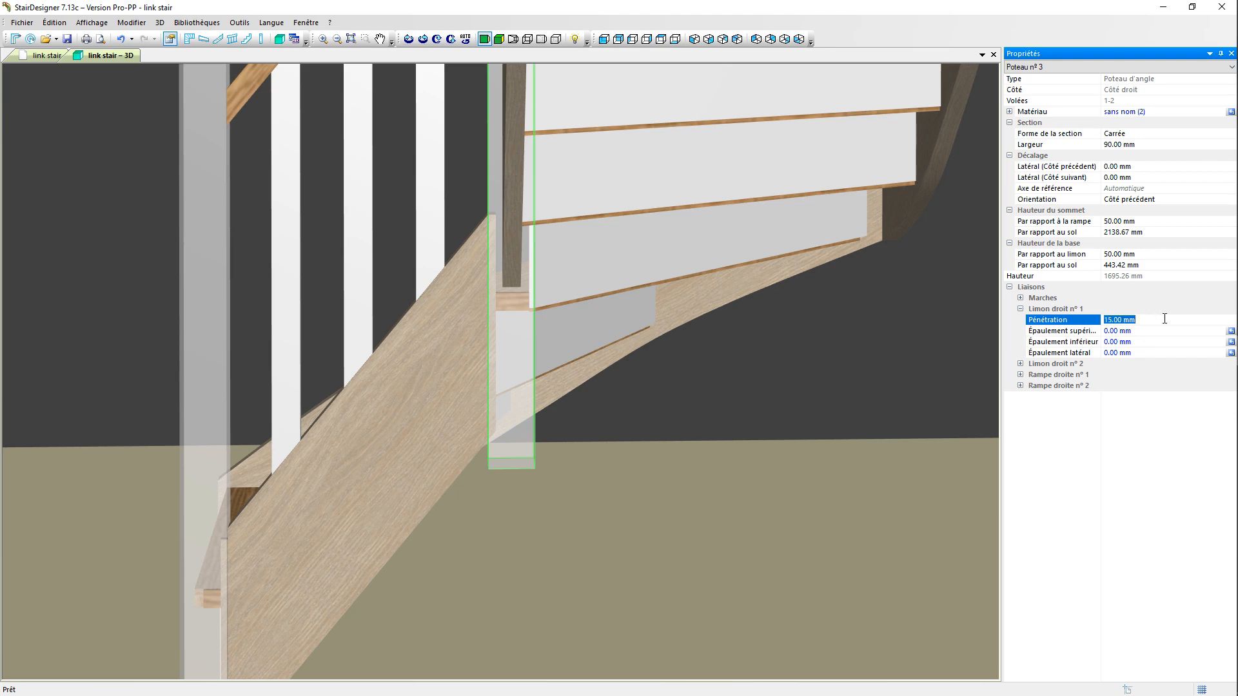
text(0)
key(Return)
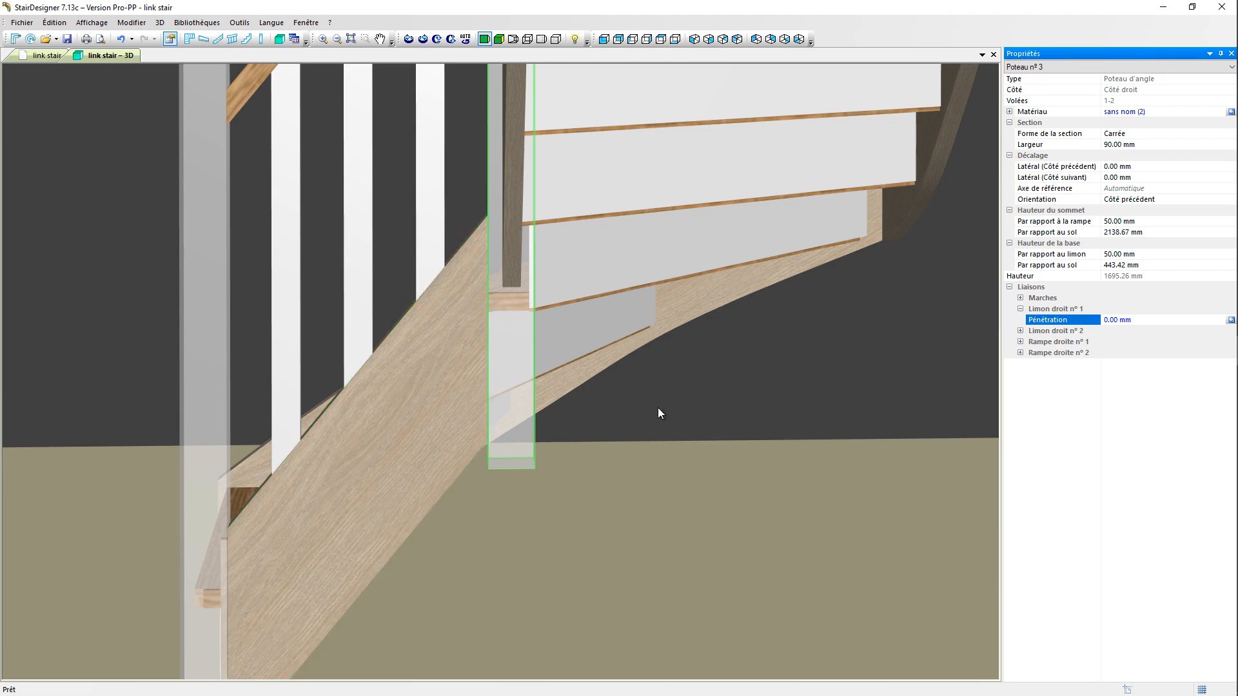
Deselect the corner post and examine the stringer joints along the whole staircase from several angles.
scroll(658, 412, down, 5)
click(651, 438)
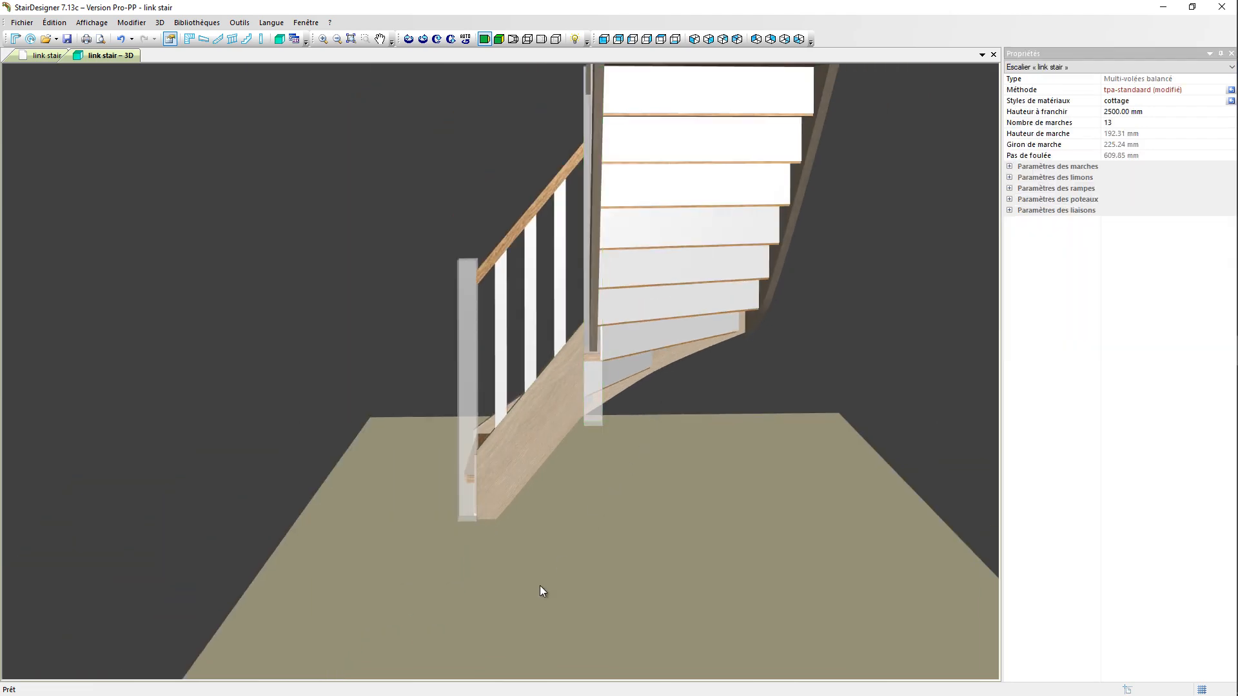
scroll(540, 584, up, 1)
drag(541, 568, 660, 550)
scroll(520, 561, up, 2)
drag(520, 560, 529, 535)
scroll(474, 525, down, 3)
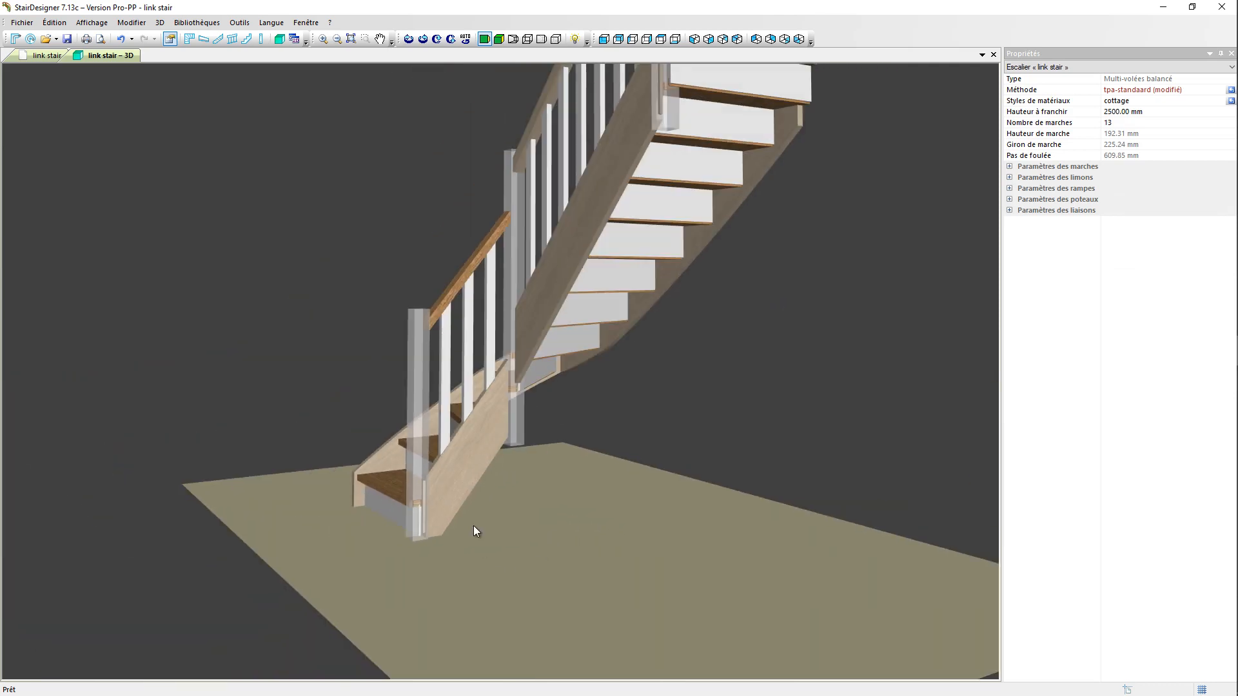
scroll(567, 473, down, 2)
drag(566, 473, 722, 416)
scroll(705, 251, up, 3)
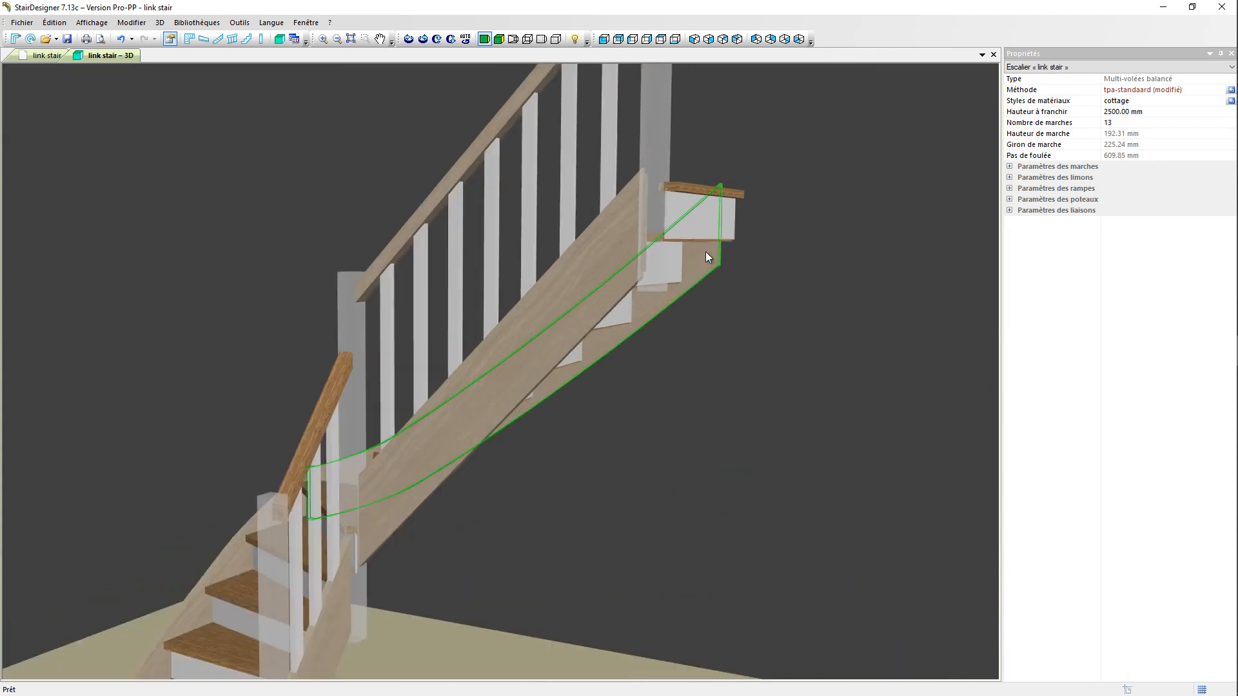
drag(706, 252, 792, 358)
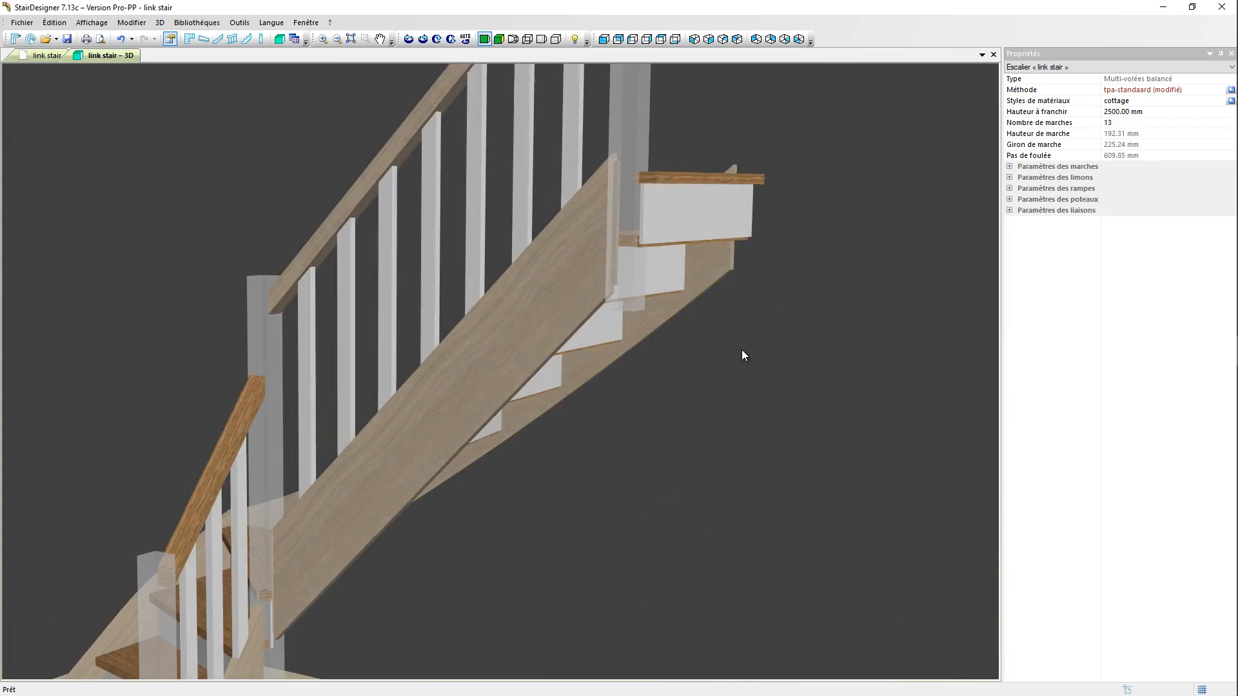
scroll(683, 249, down, 5)
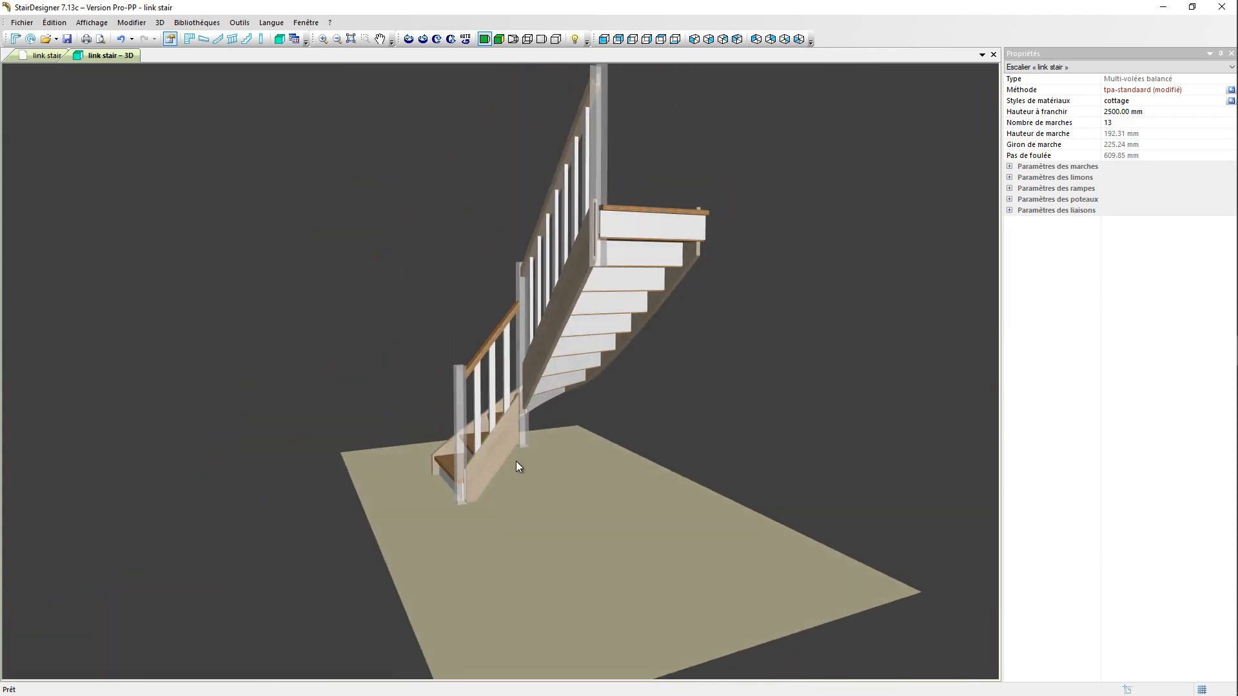
scroll(517, 466, up, 3)
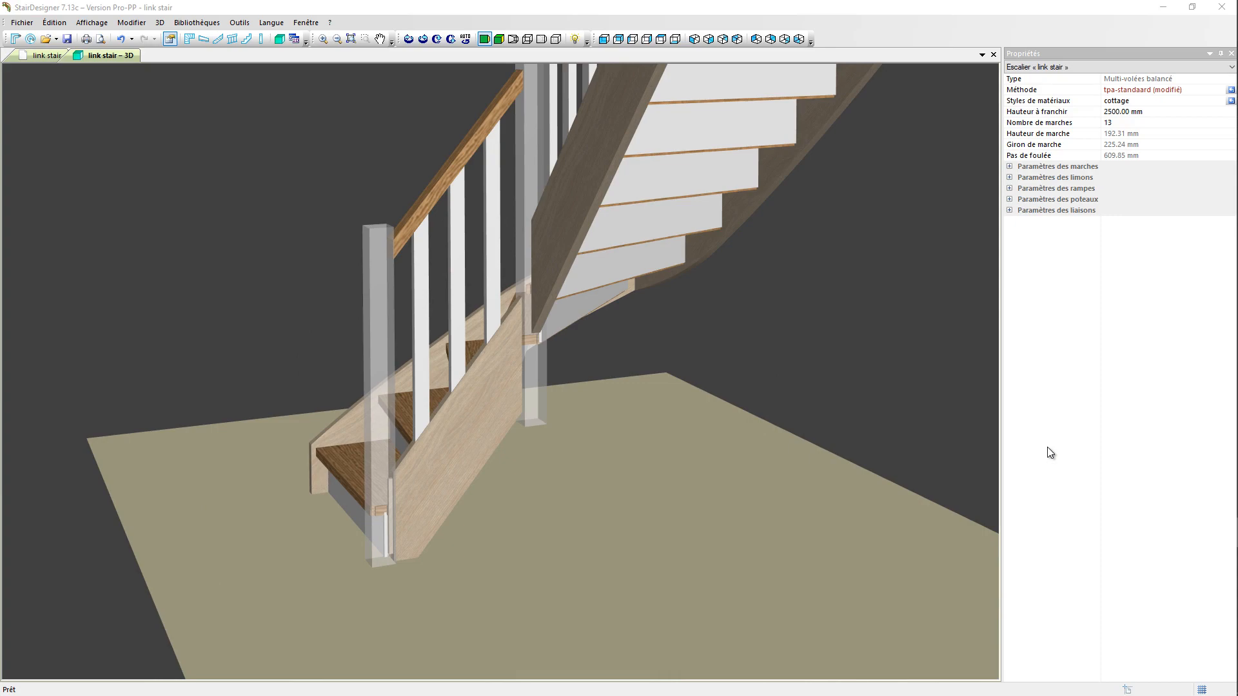